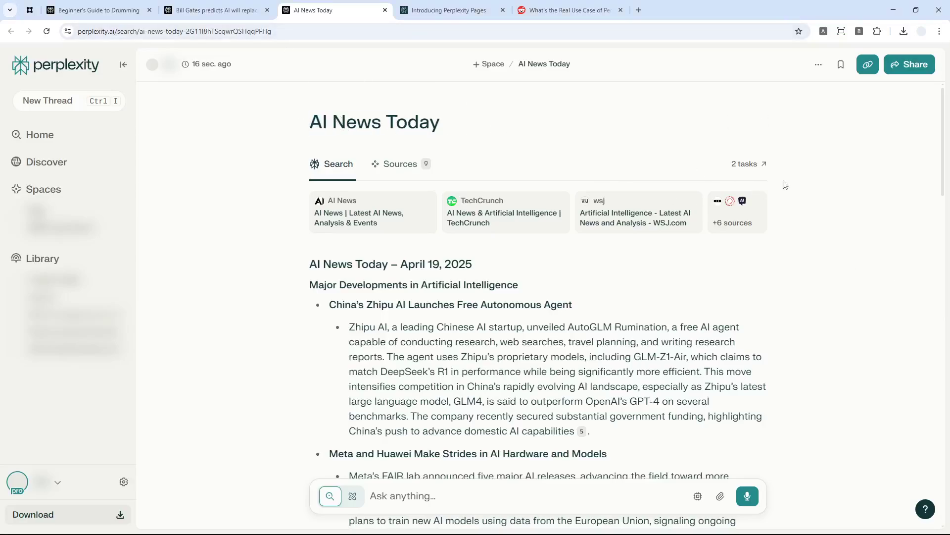
Show the AI News Today thread's options: Convert to Page and export as PDF, Markdown or DOCX.
left_click(820, 65)
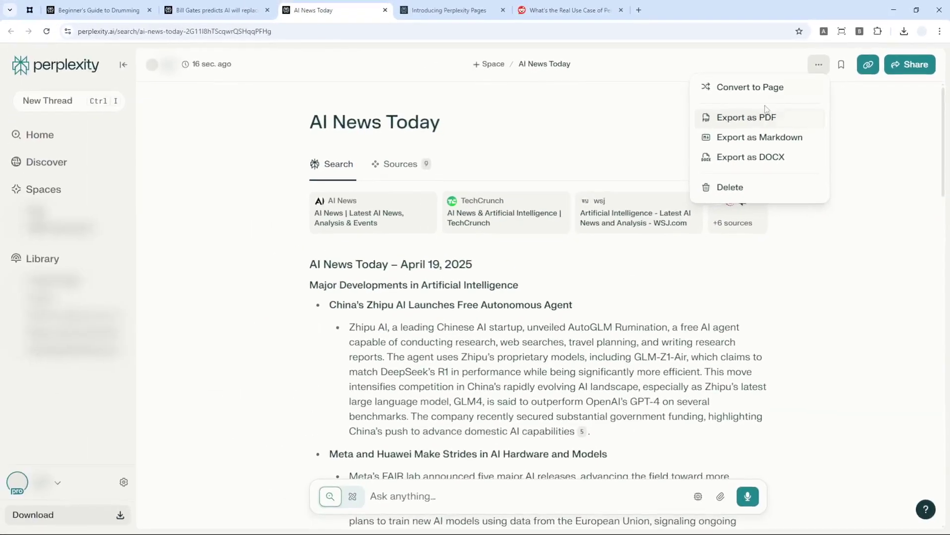
Check that the Bill Gates article offers only Add to Space and Report Page, then view the Drumming guide.
left_click(220, 10)
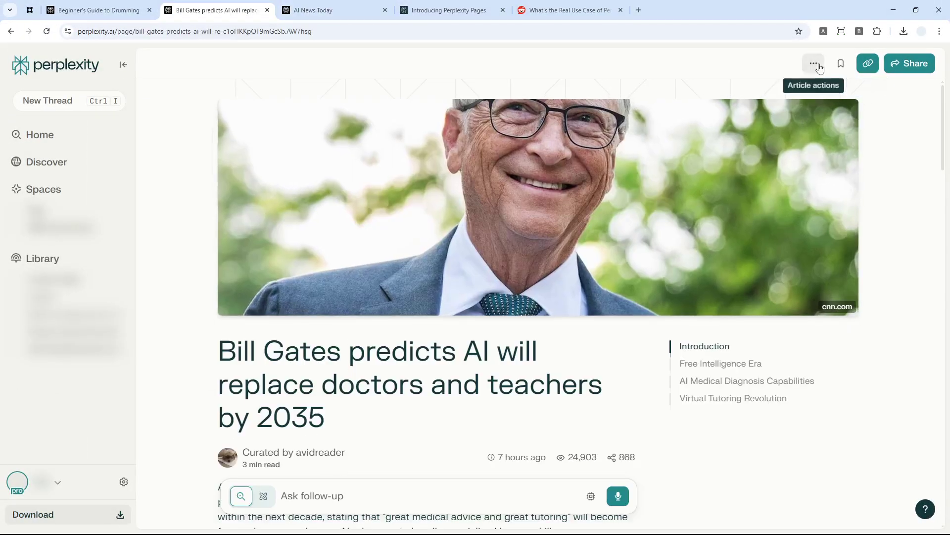
left_click(814, 63)
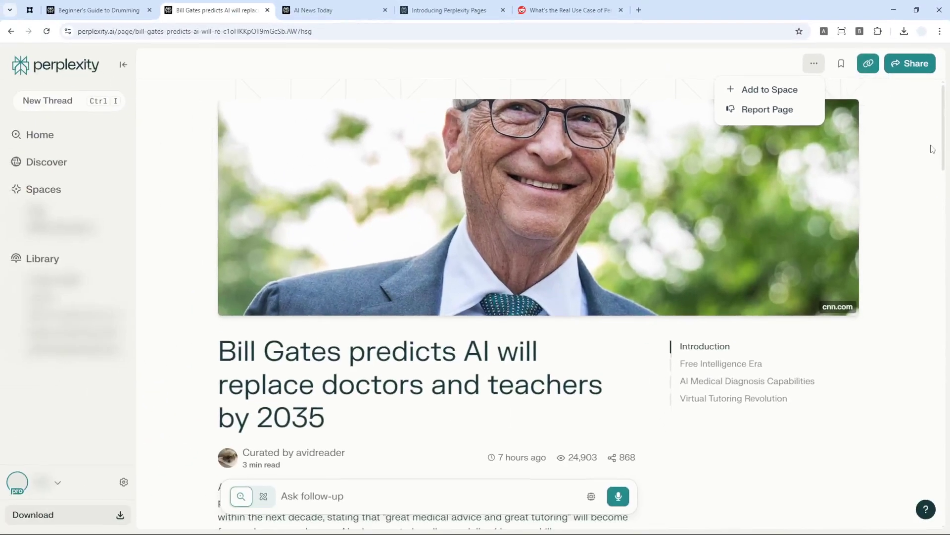
left_click_drag(941, 143, 851, 297)
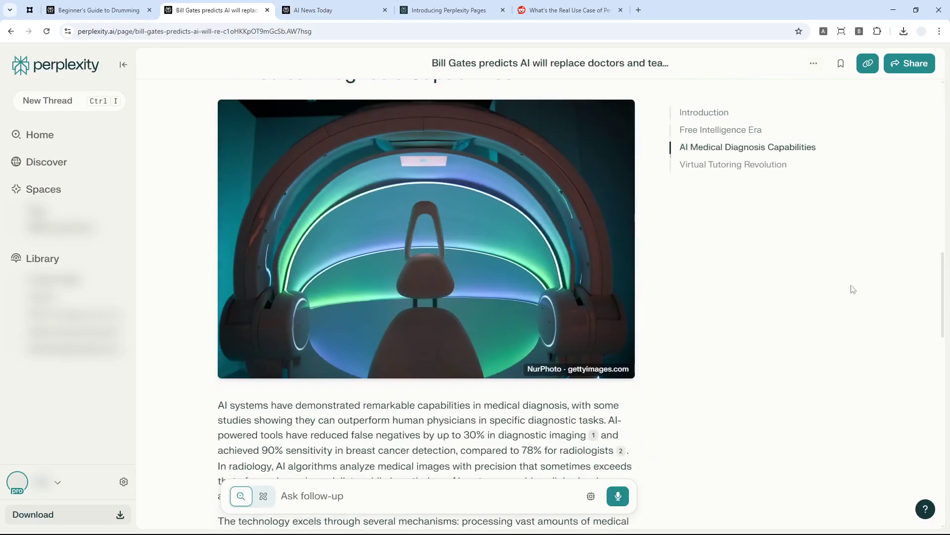
left_click(347, 11)
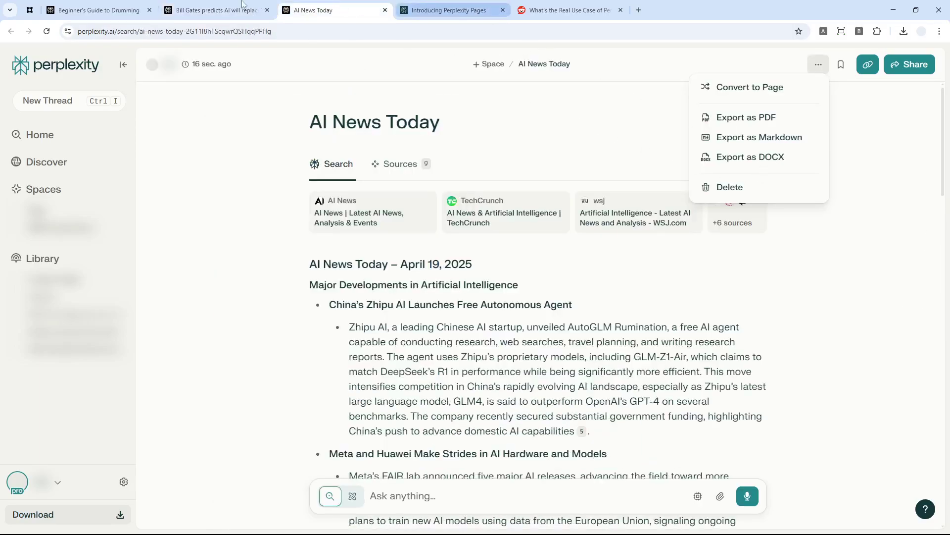
left_click(121, 6)
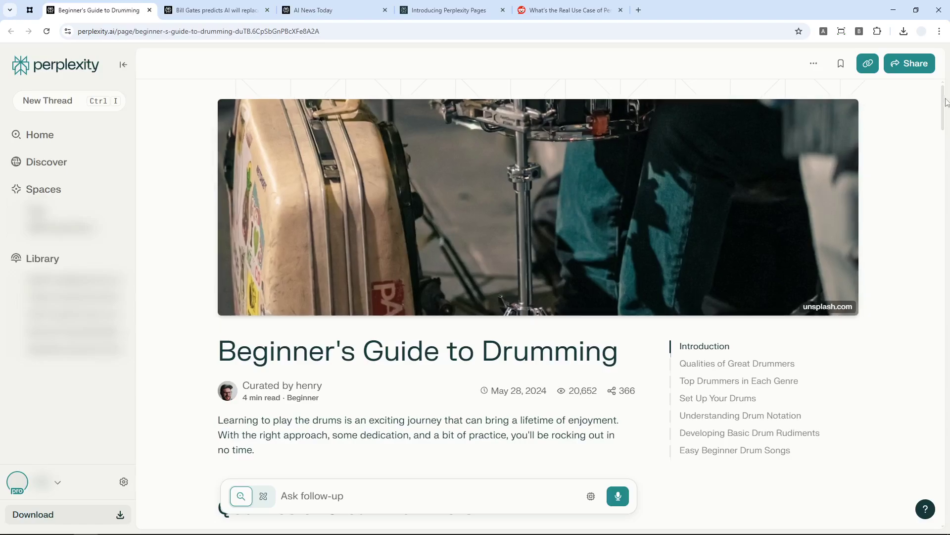
mouse_move(946, 101)
left_mouse_down()
mouse_move(945, 297)
mouse_move(944, 86)
left_mouse_up()
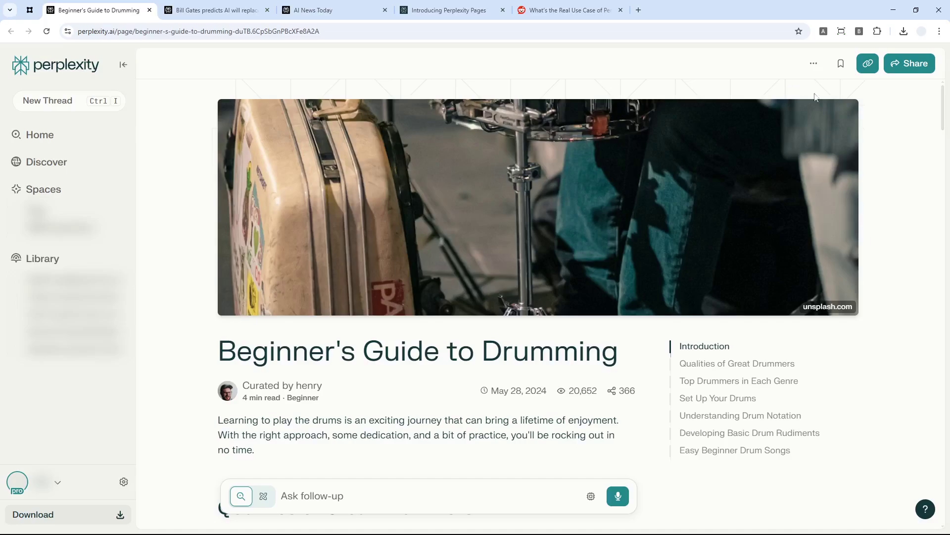
left_click(939, 32)
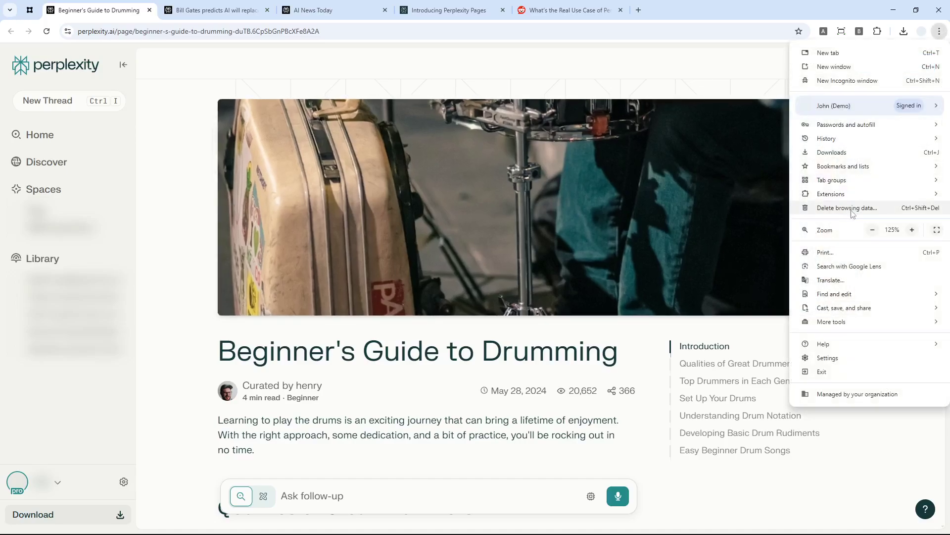
left_click(824, 252)
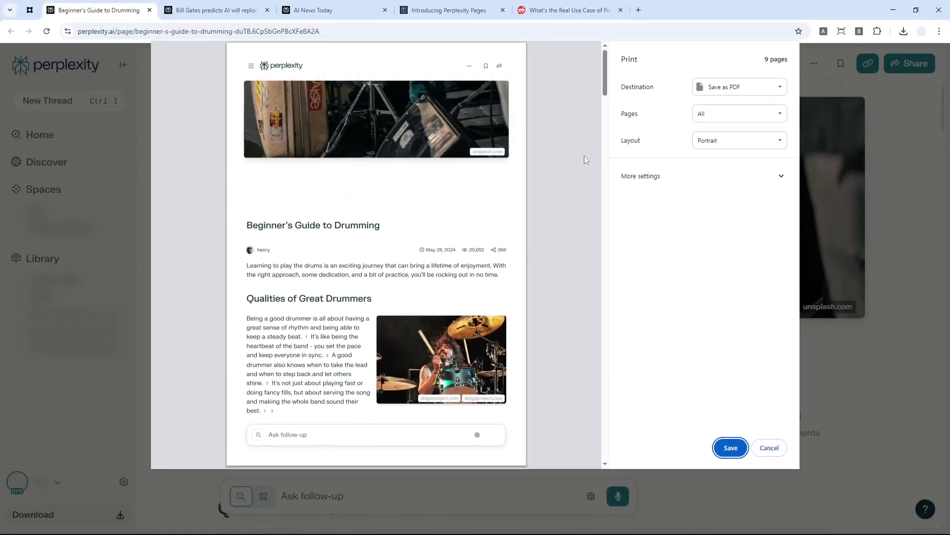
left_click_drag(608, 79, 622, 236)
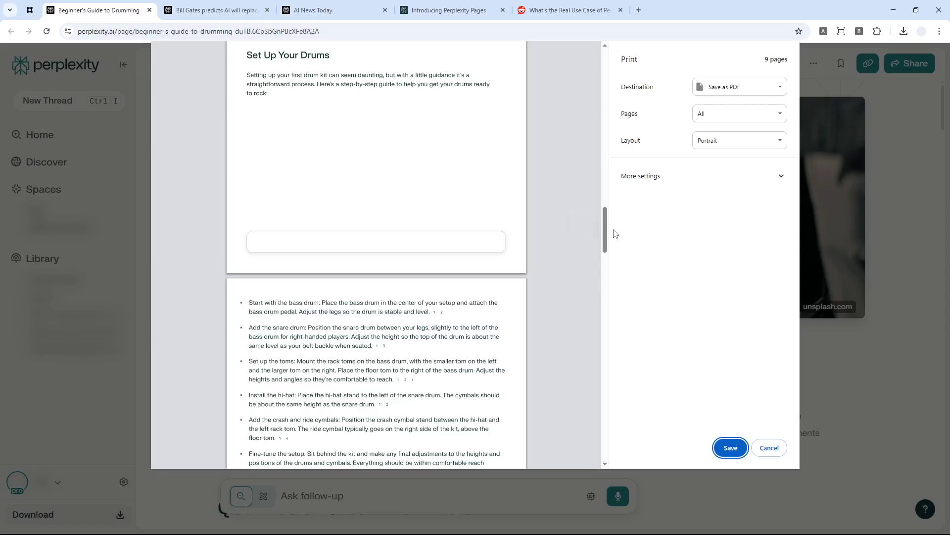
left_click_drag(604, 231, 614, 349)
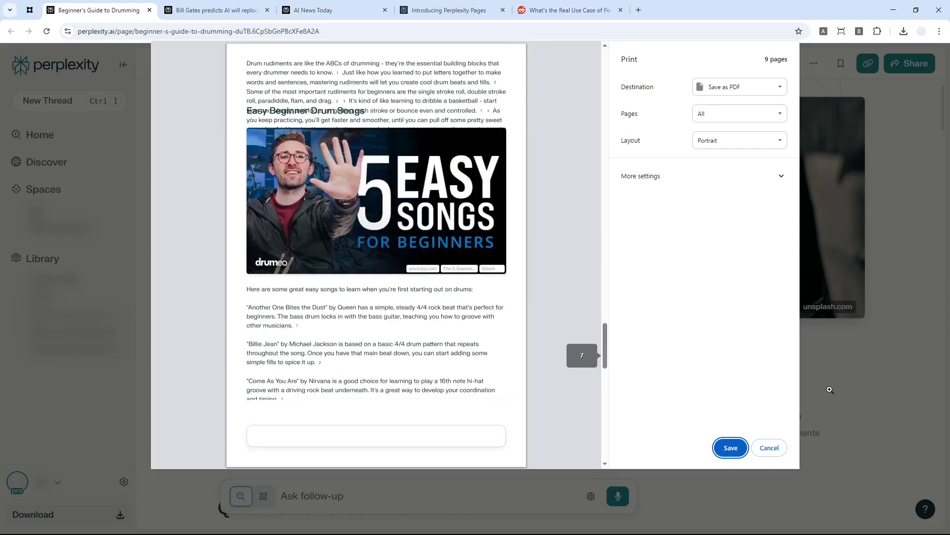
left_click(769, 448)
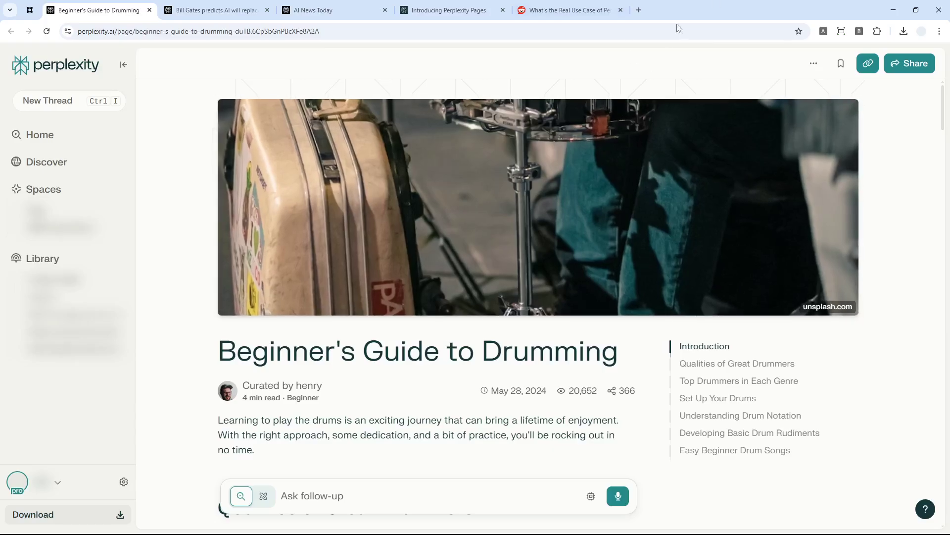
In a new tab, search the web for 'chrome webs tore' and go to the Chrome Web Store.
left_click(638, 5)
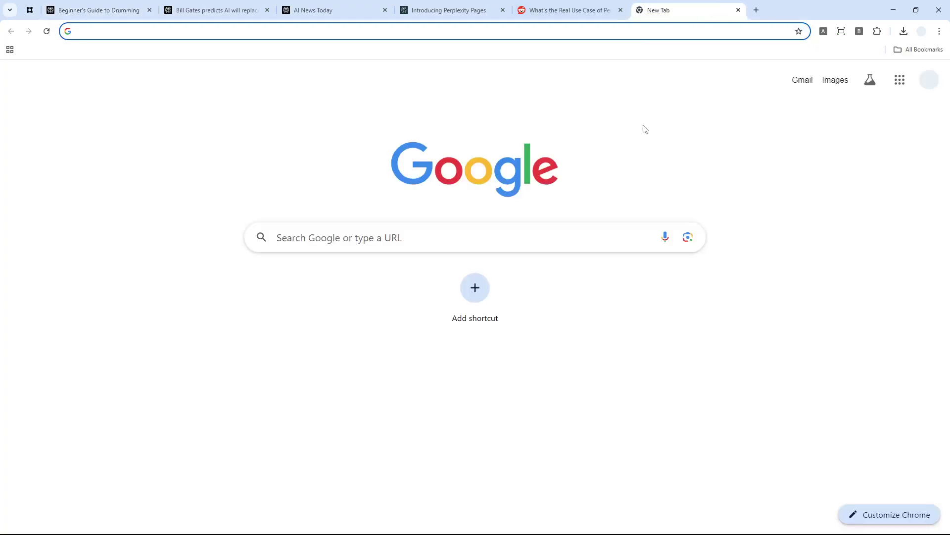
type("chrome webs to")
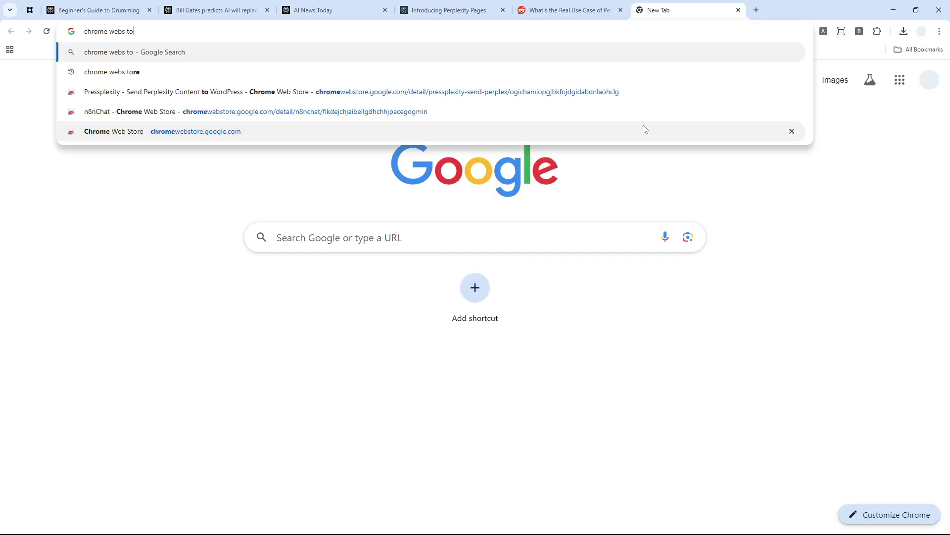
type("re")
key("Return")
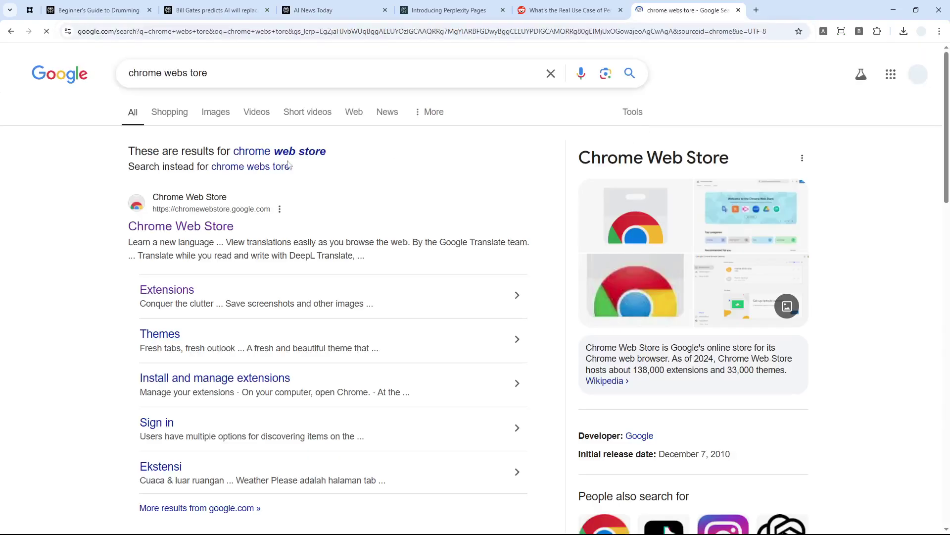
left_click(182, 226)
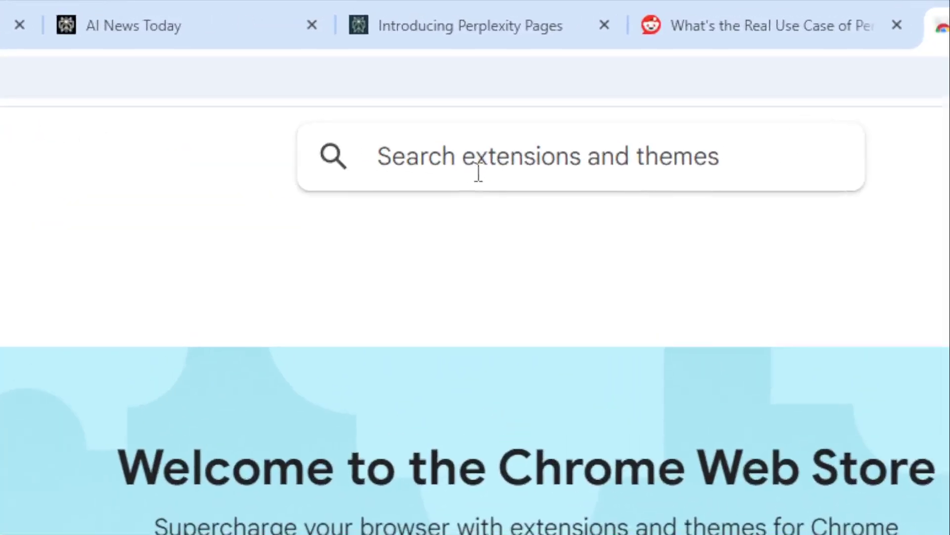
Search the Chrome Web Store for 'Pressplexity'.
left_click(451, 69)
type("Pre")
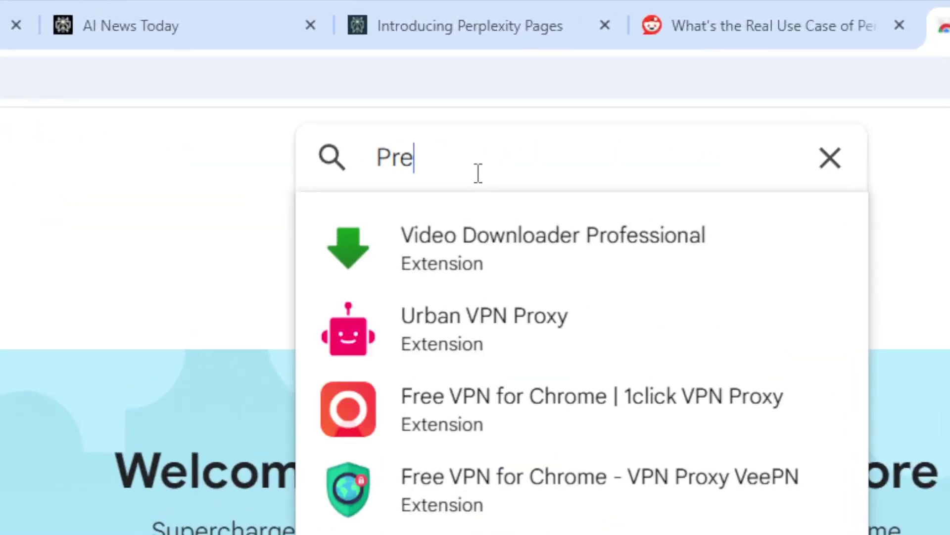
type("ssplexity")
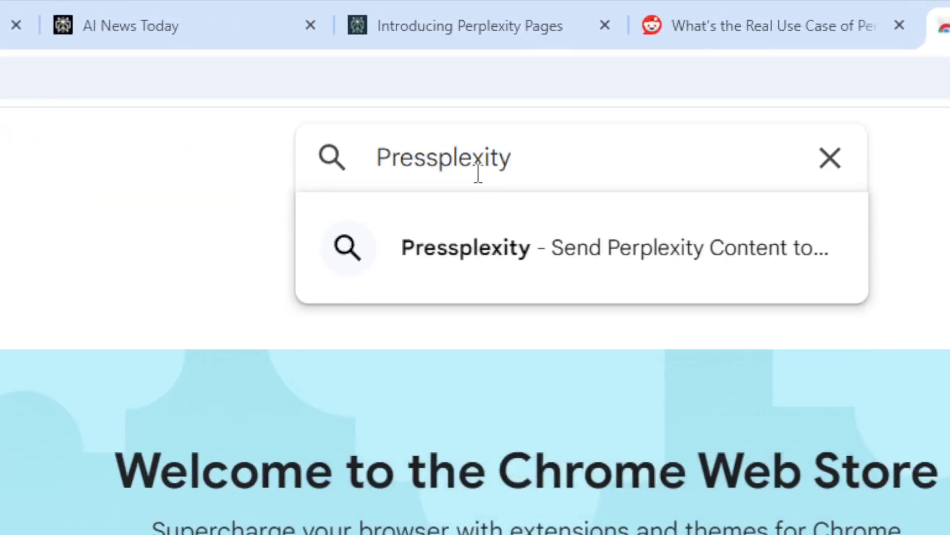
key("Return")
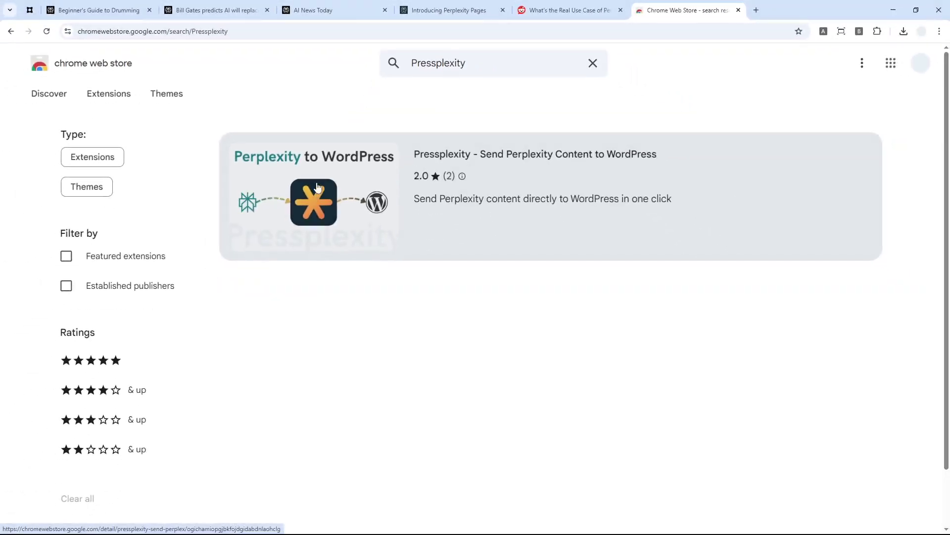
Add the Pressplexity – Send Perplexity Content to WordPress extension to Chrome, accepting its permissions.
left_click(163, 446)
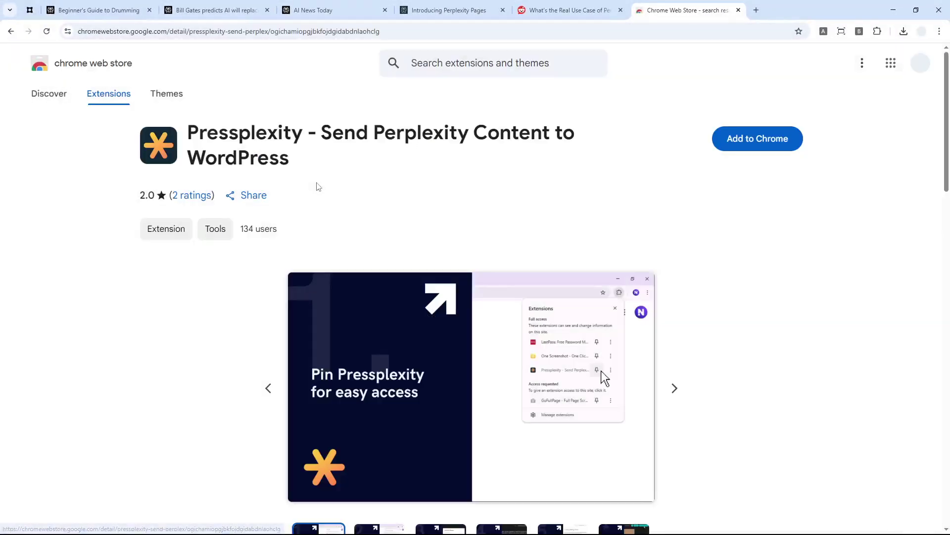
left_click(771, 138)
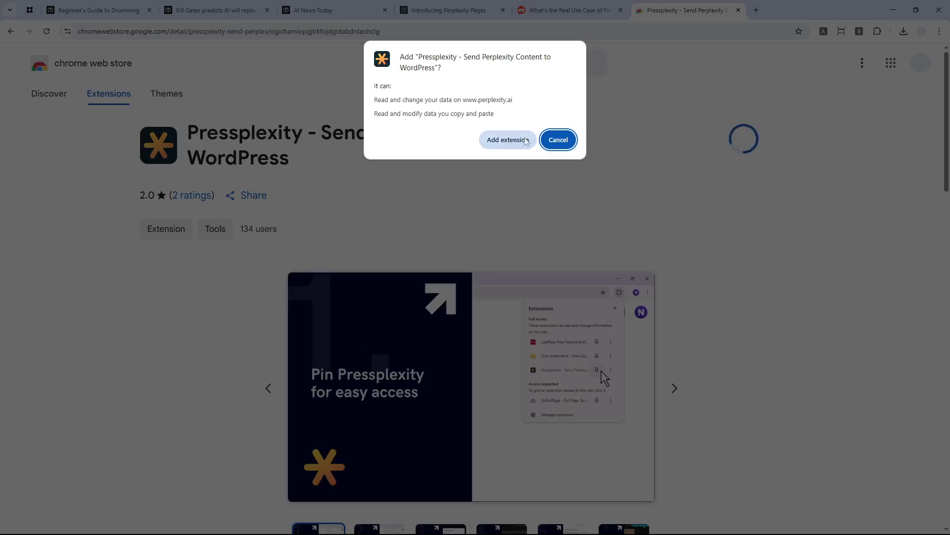
left_click(518, 140)
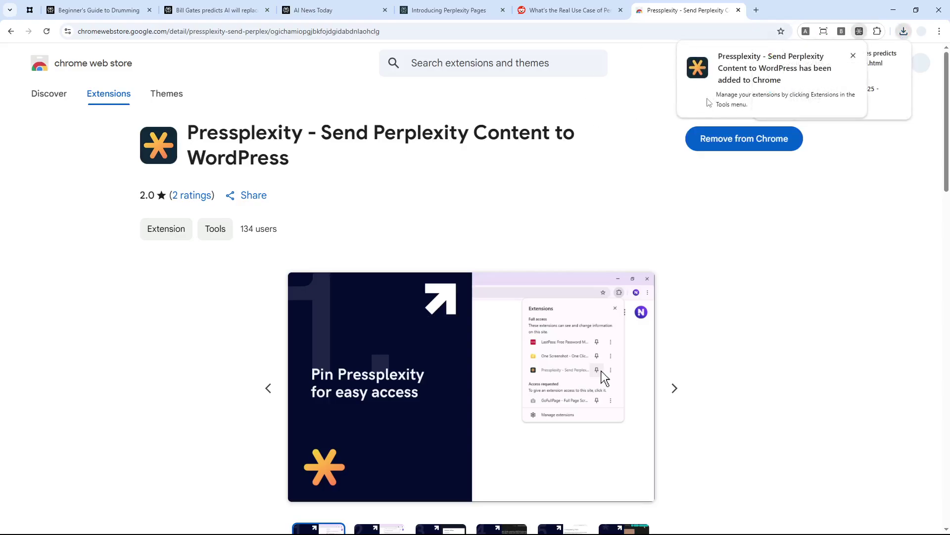
left_click(587, 189)
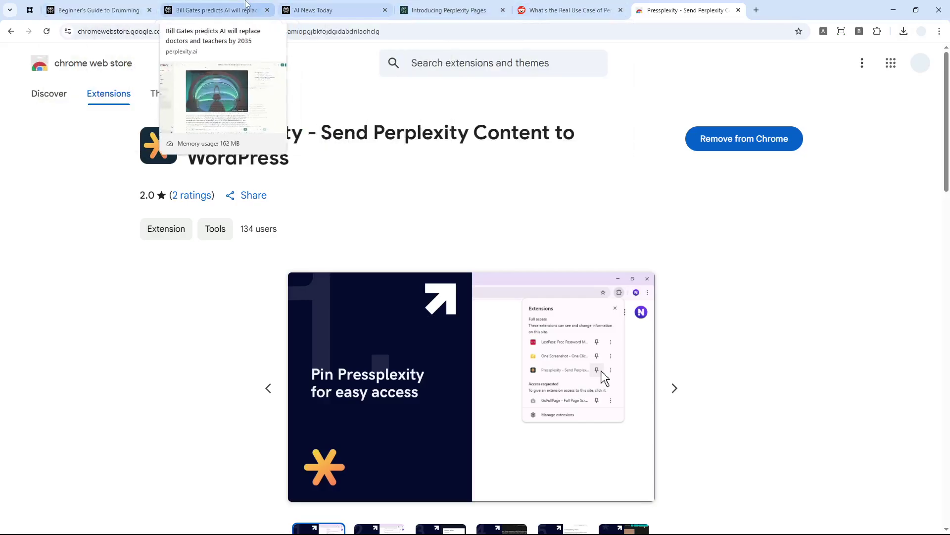
Reload the Bill Gates article and export it with Pressplexity to an 8.6 KB HTML file.
left_click(246, 6)
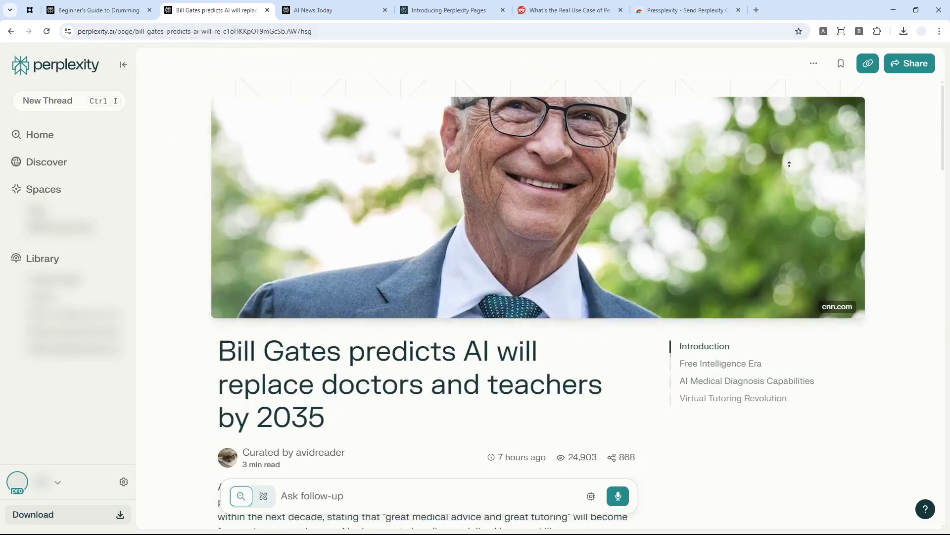
scroll(826, 128, "down", 1)
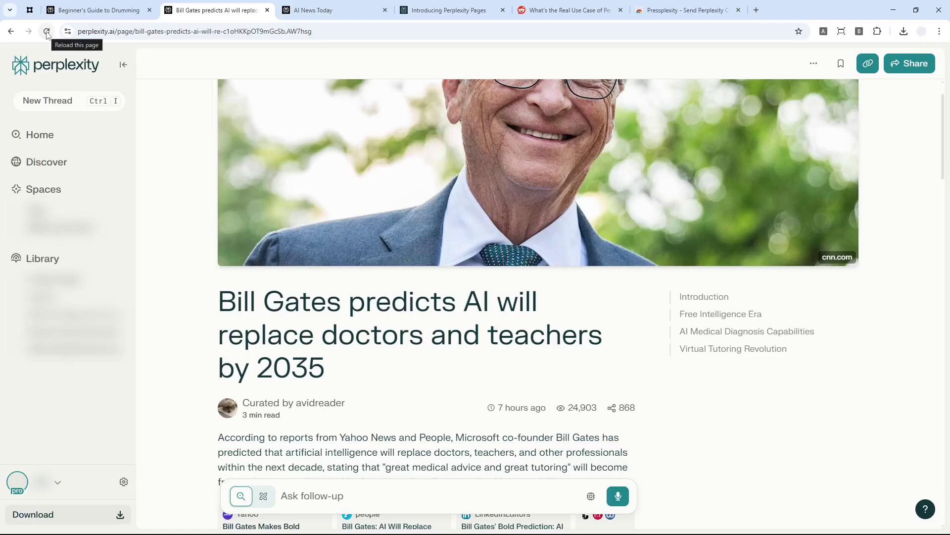
left_click(47, 33)
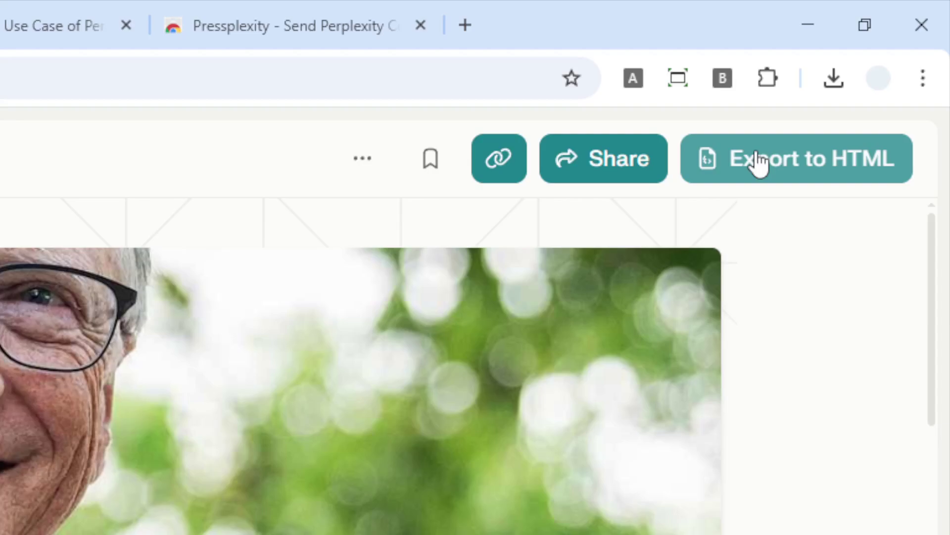
left_click(806, 172)
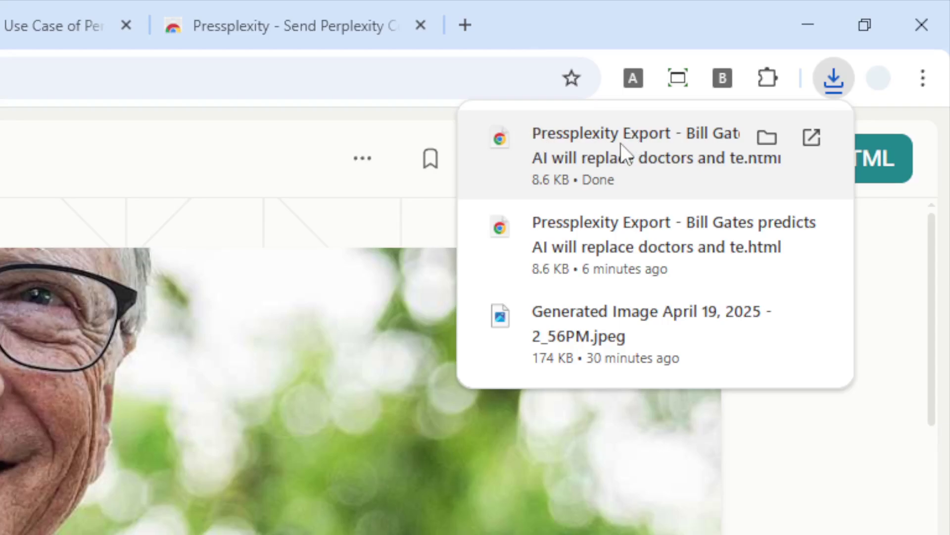
Open the downloaded Pressplexity HTML export in its own tab and compare it against the original Perplexity article.
left_click_drag(622, 146, 495, 25)
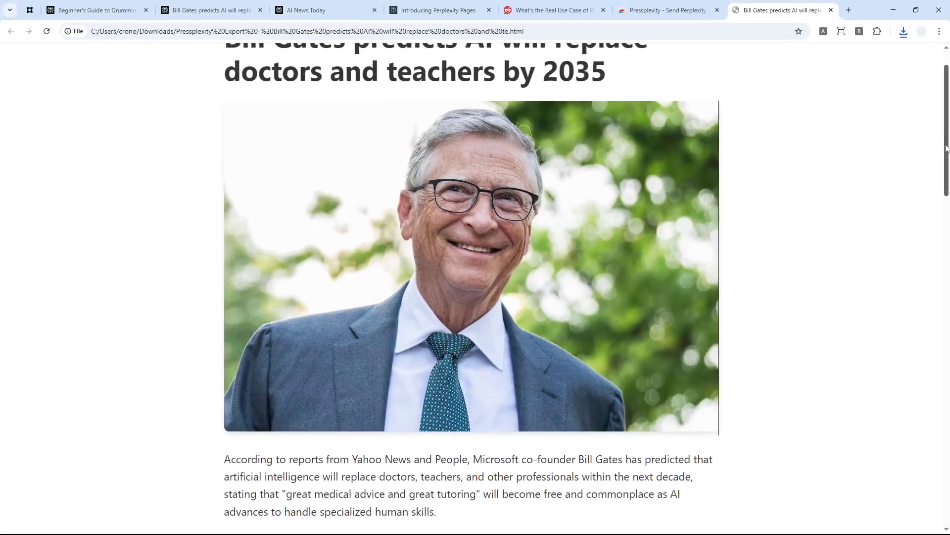
scroll(609, 252, "up", 1)
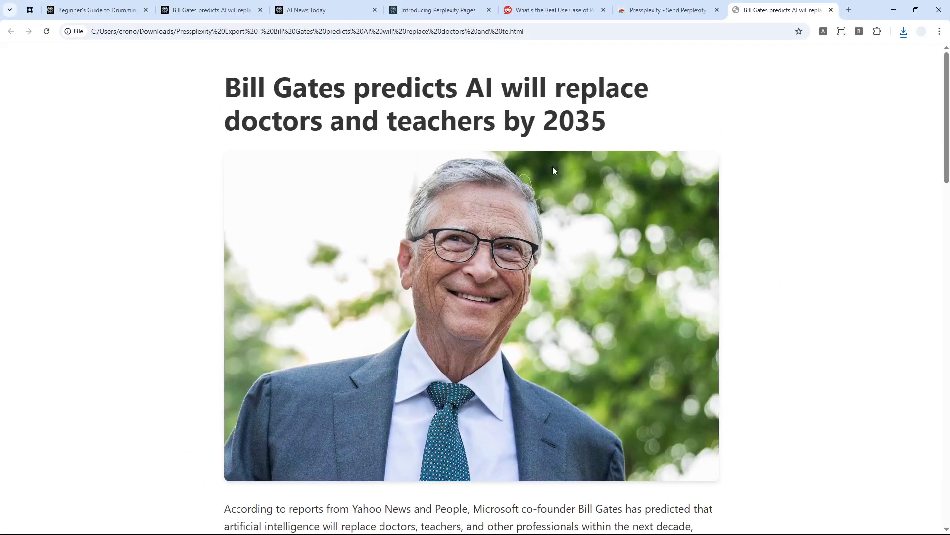
left_click(211, 10)
left_click(765, 9)
left_click_drag(944, 92, 929, 105)
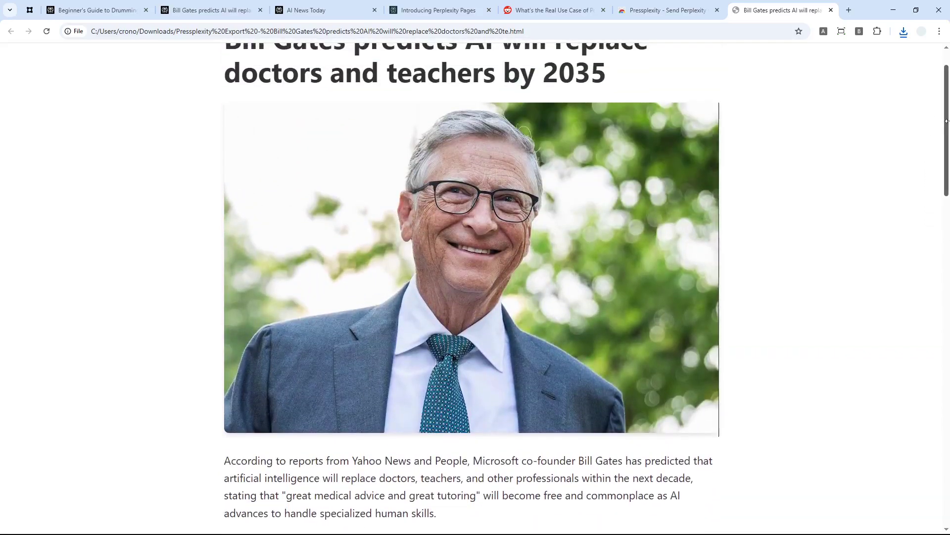
scroll(947, 120, "down", 4)
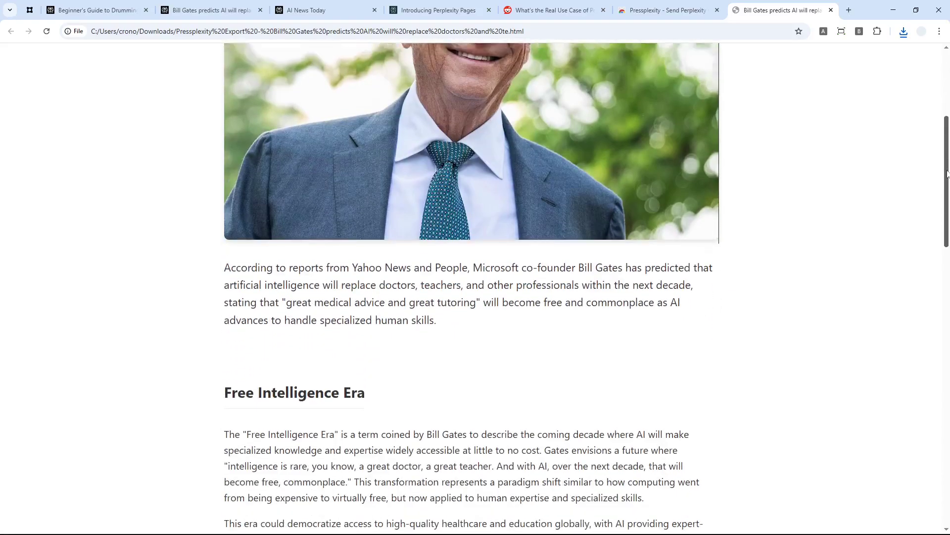
scroll(947, 121, "up", 5)
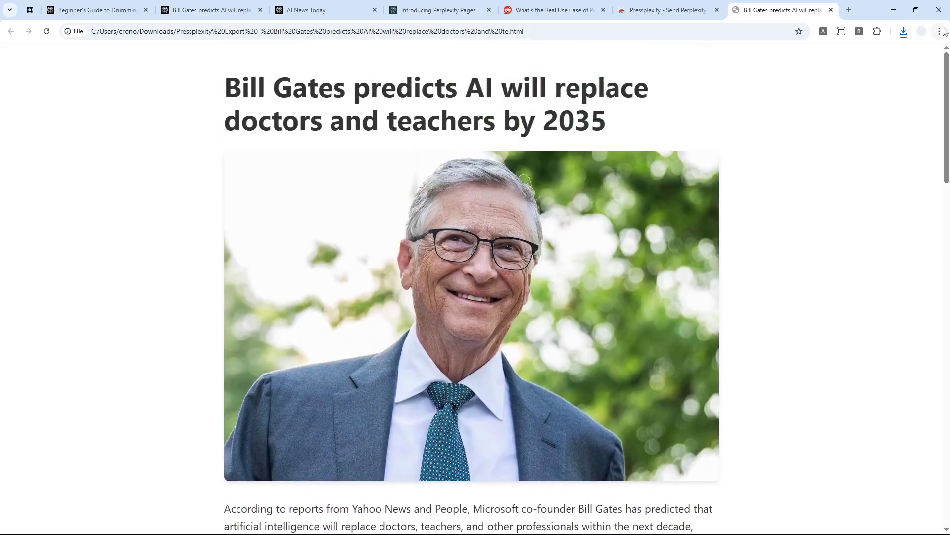
Print the exported article with Save as PDF, previewing its 3 pages, to reach the Save As dialog.
left_click(940, 32)
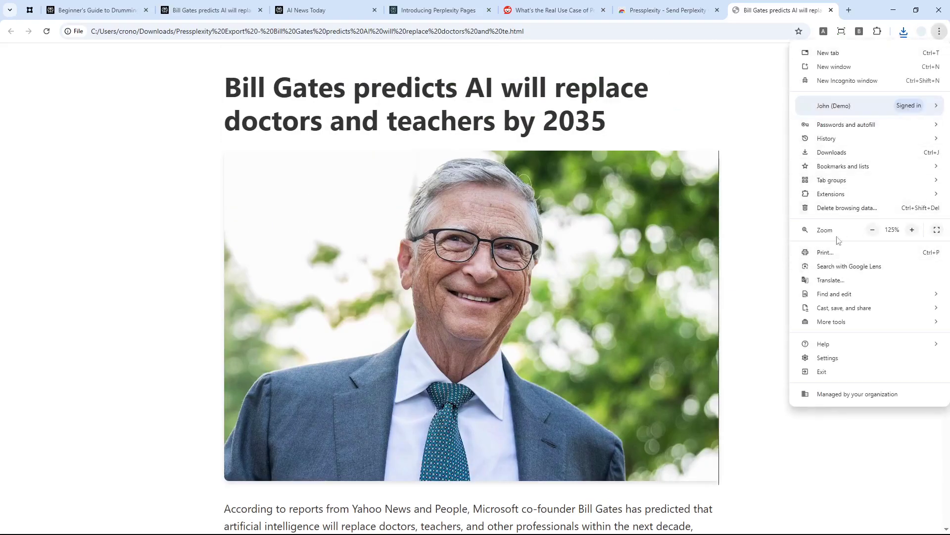
left_click(830, 252)
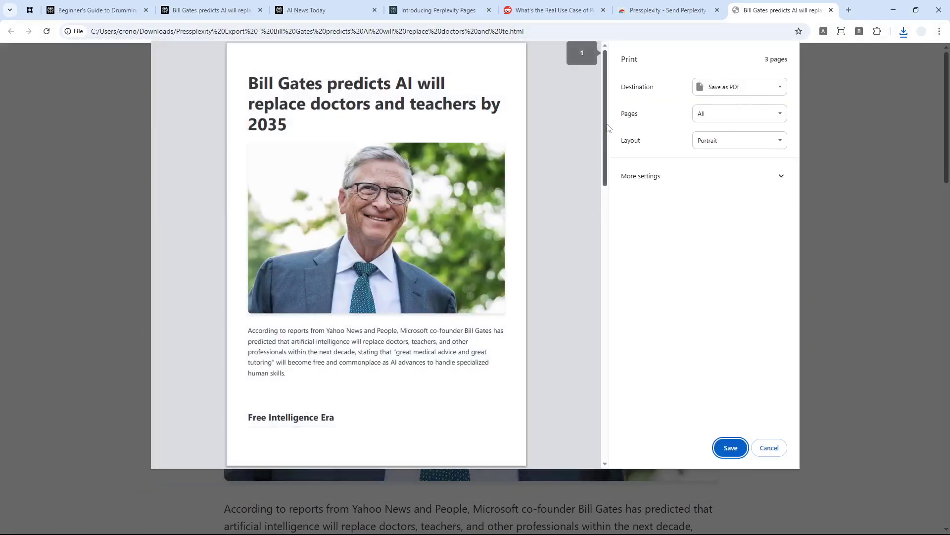
left_click_drag(609, 125, 615, 232)
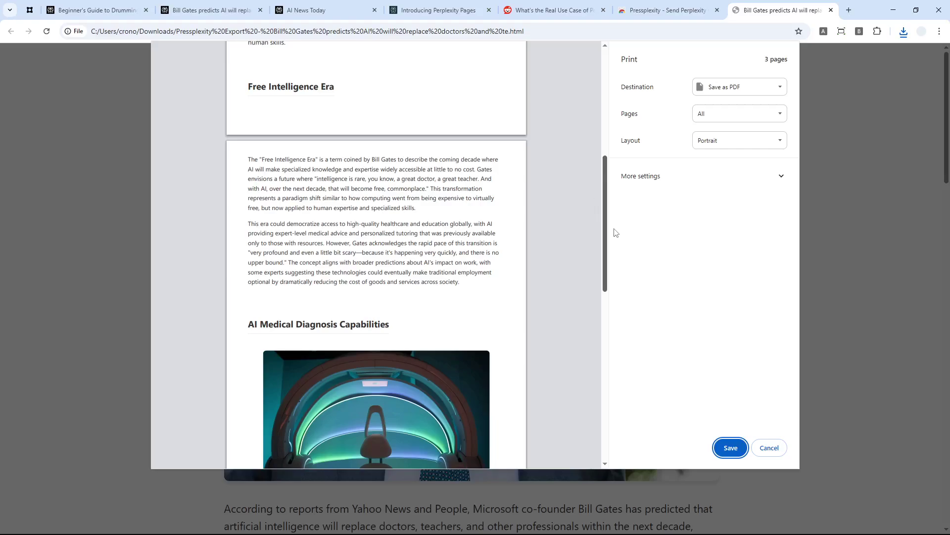
scroll(565, 307, "down", 8)
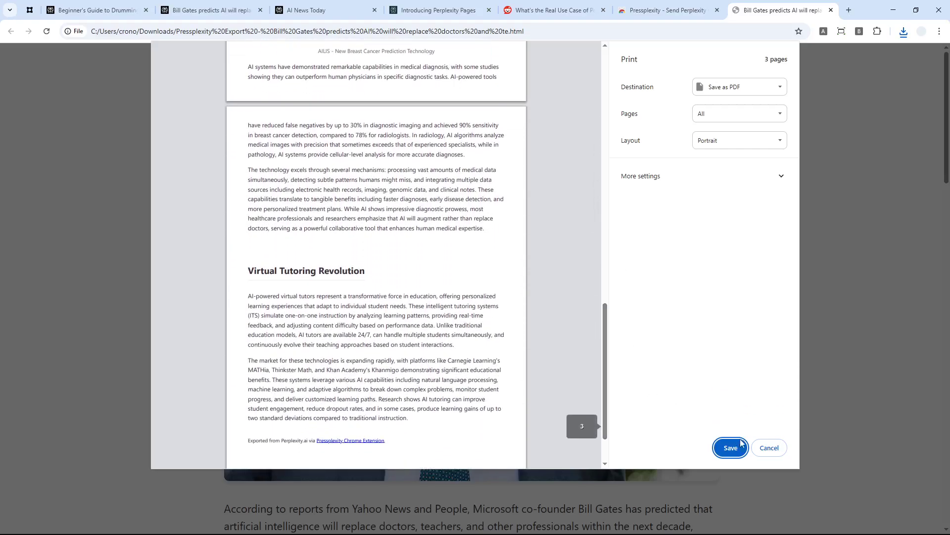
left_click(741, 447)
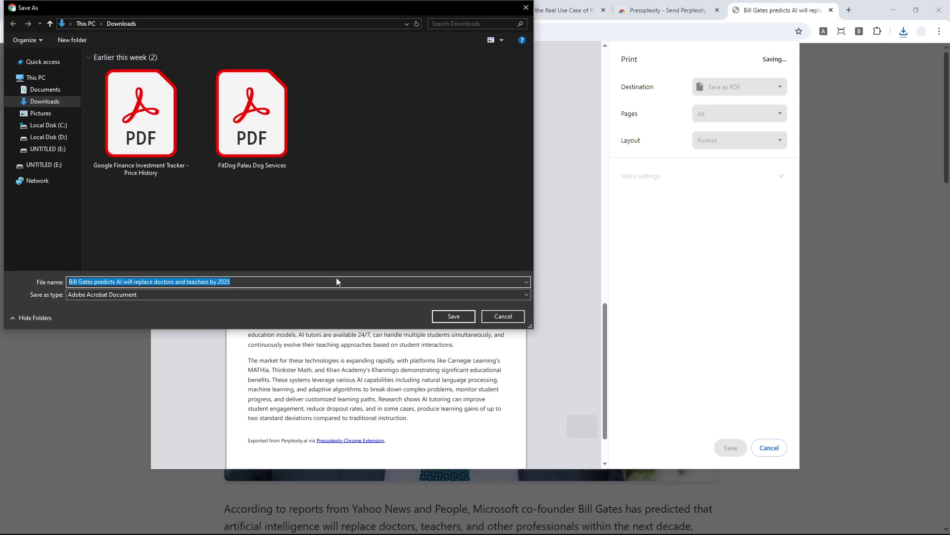
Save the Bill Gates article PDF into Downloads.
left_click(466, 316)
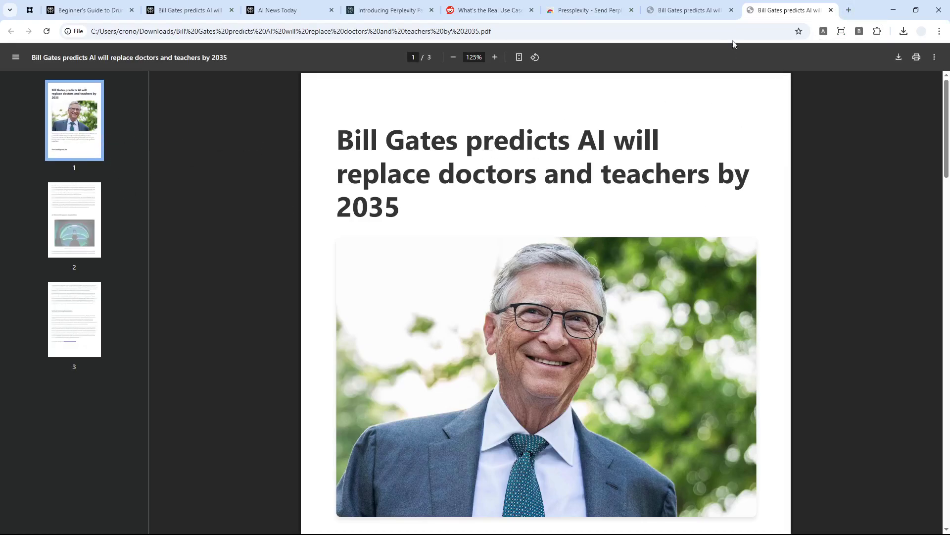
left_click(599, 3)
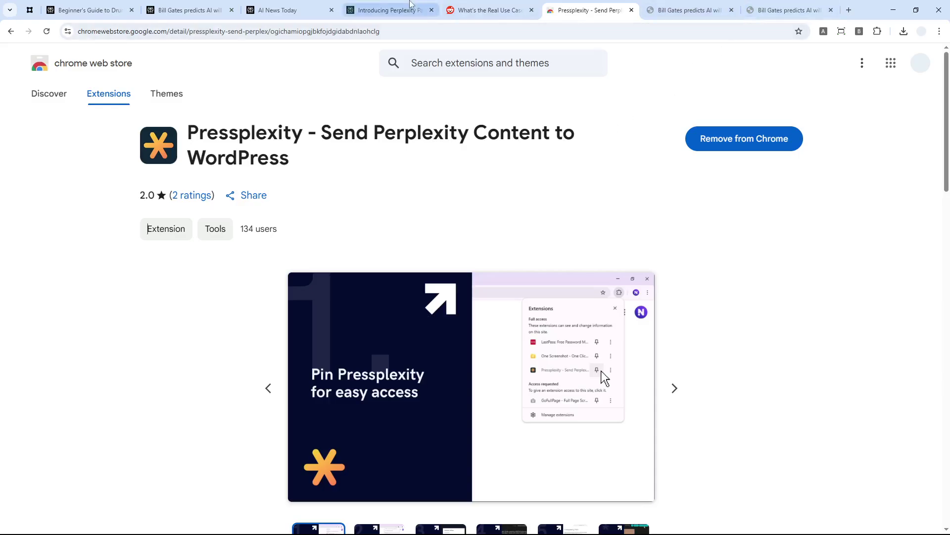
left_click(208, 10)
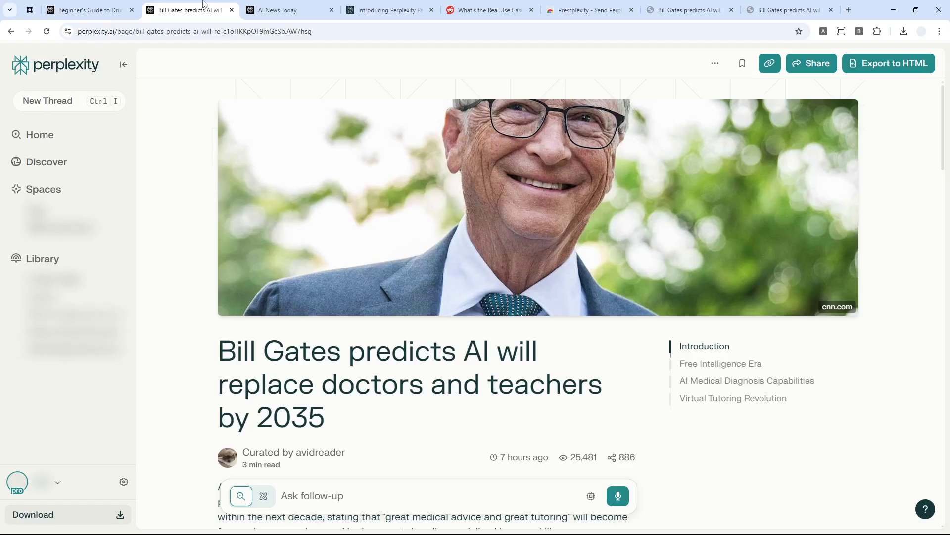
Scroll through all three pages of the saved Bill Gates PDF.
left_click(787, 4)
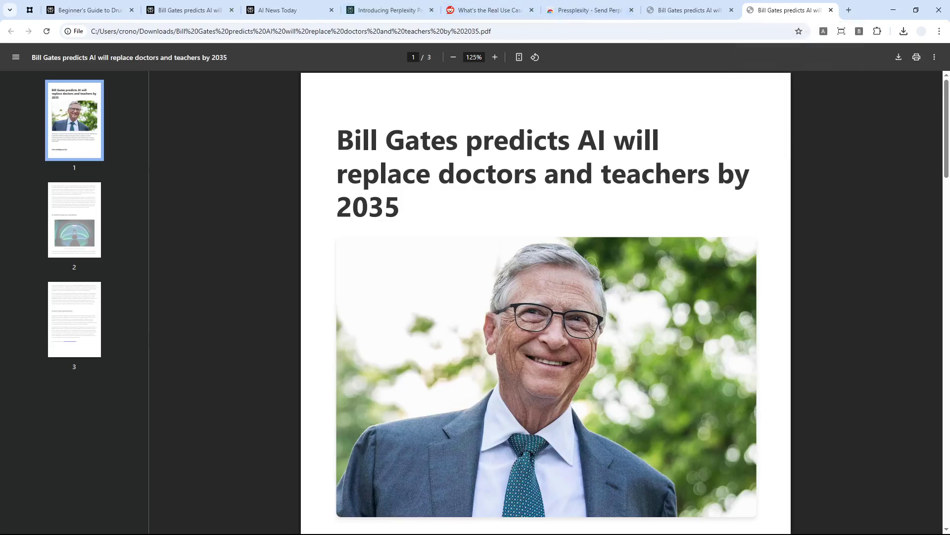
scroll(938, 200, "down", 9)
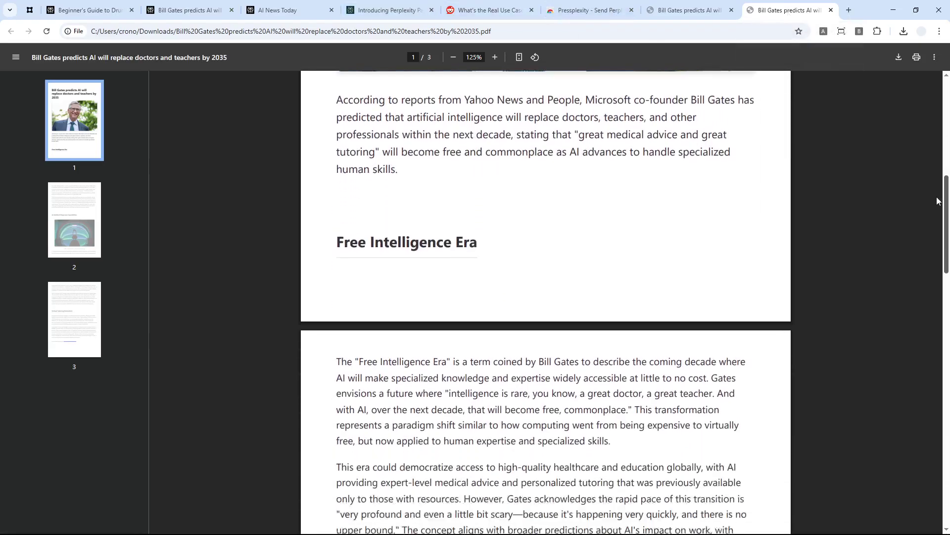
scroll(938, 201, "down", 1)
scroll(938, 203, "down", 8)
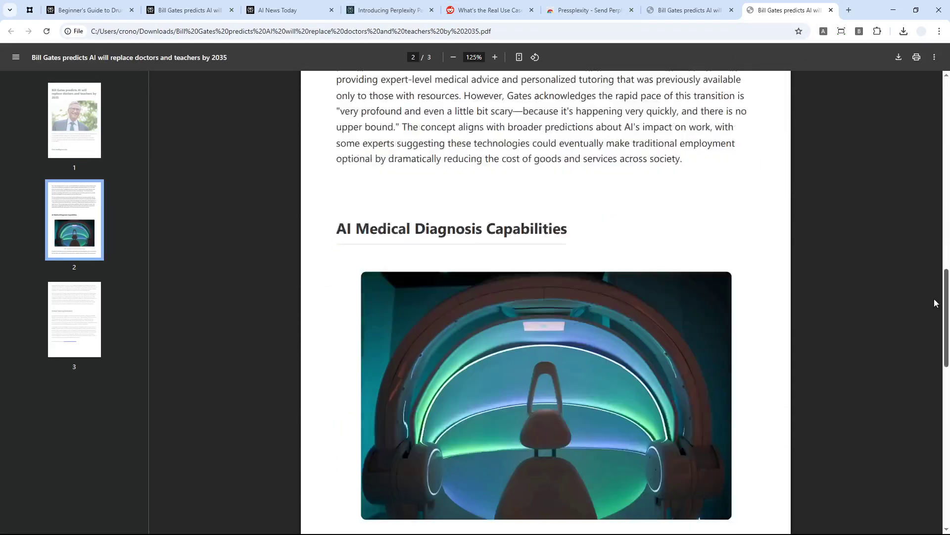
scroll(936, 303, "down", 15)
scroll(937, 260, "up", 7)
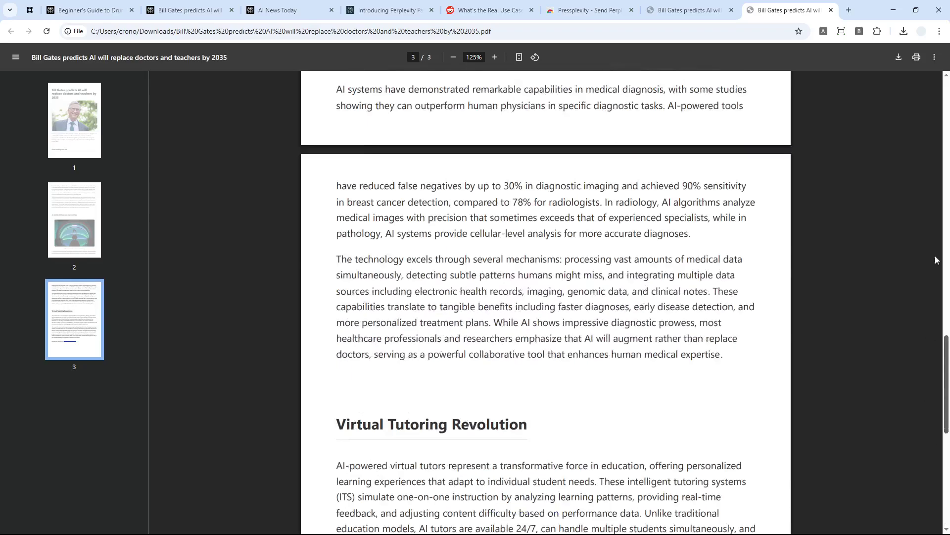
left_click_drag(946, 356, 945, 88)
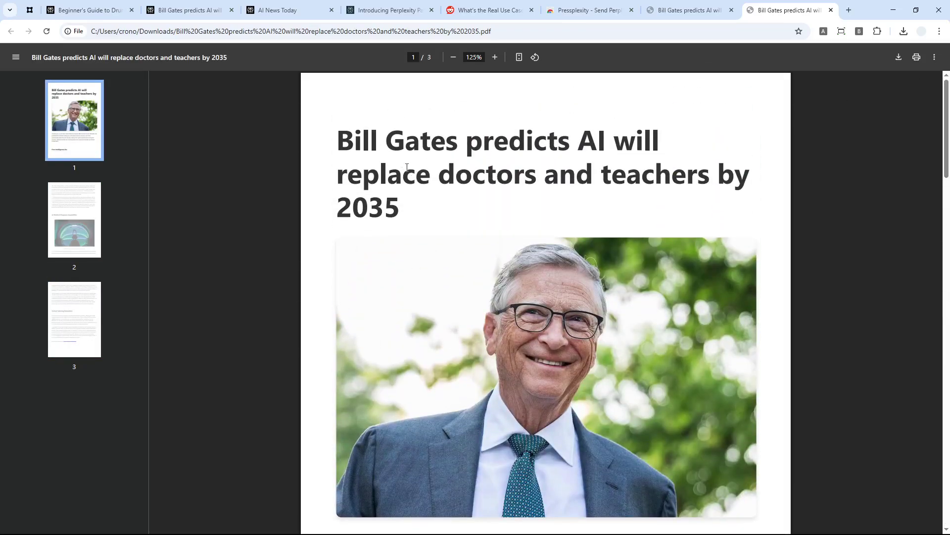
Return to the Pressplexity listing in the Chrome Web Store.
left_click(372, 10)
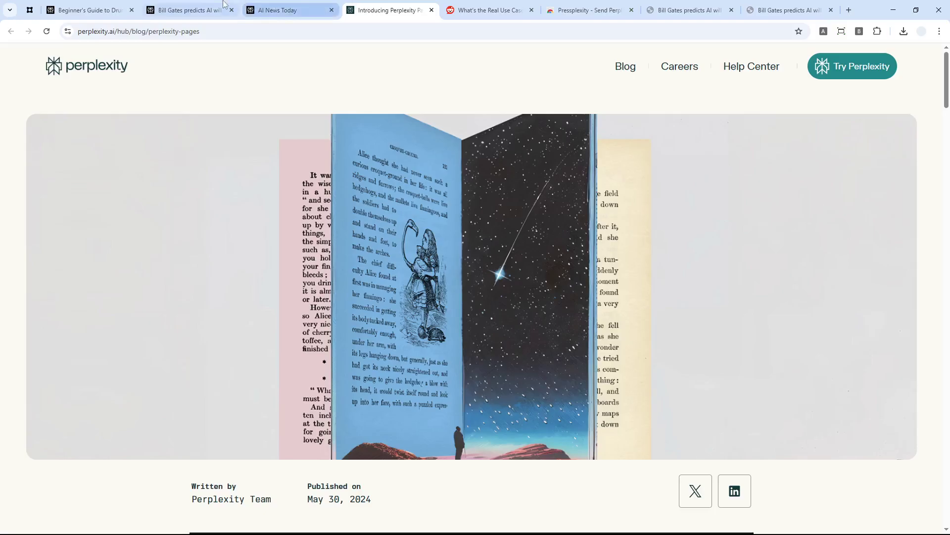
left_click(202, 4)
left_click(597, 5)
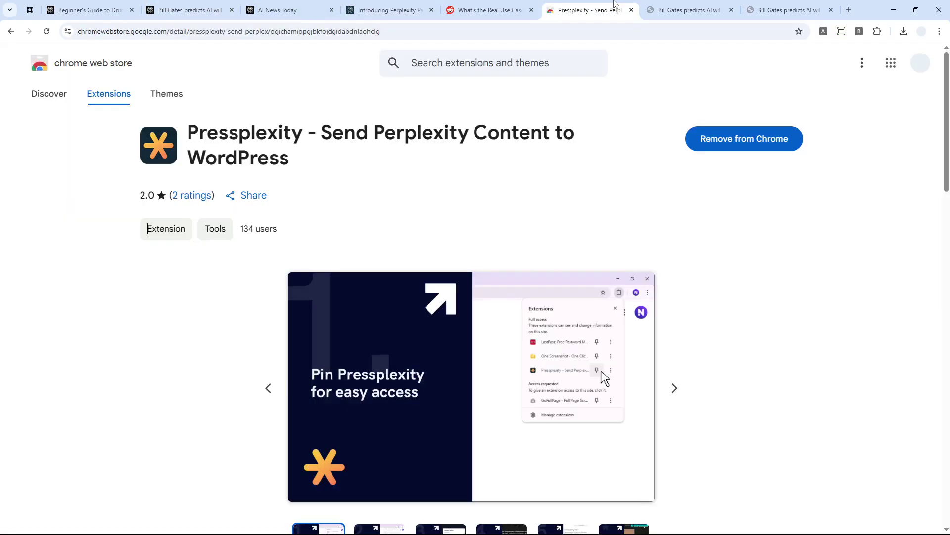